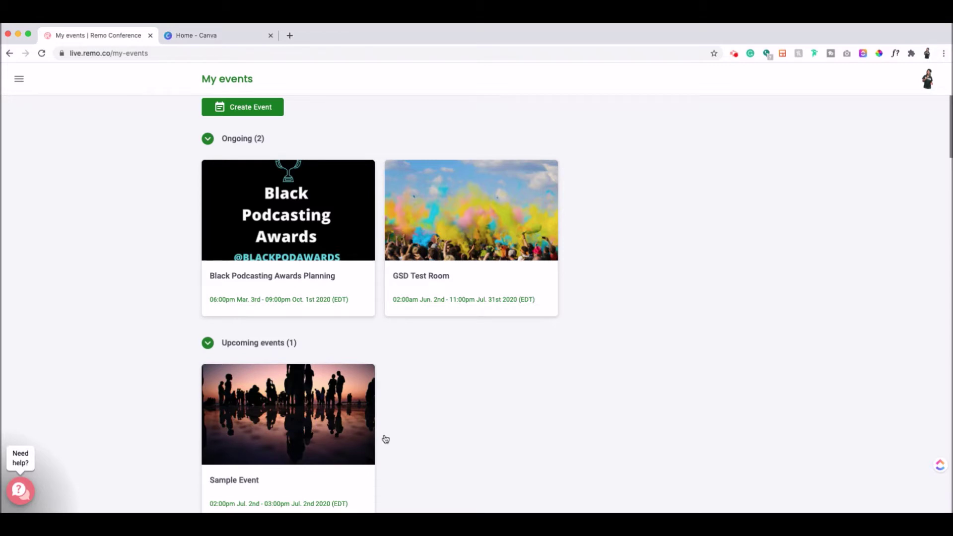
Scroll down to Past events and enter the Remo Test event from its '...' menu
scroll(385, 440, down, 3)
scroll(421, 404, down, 10)
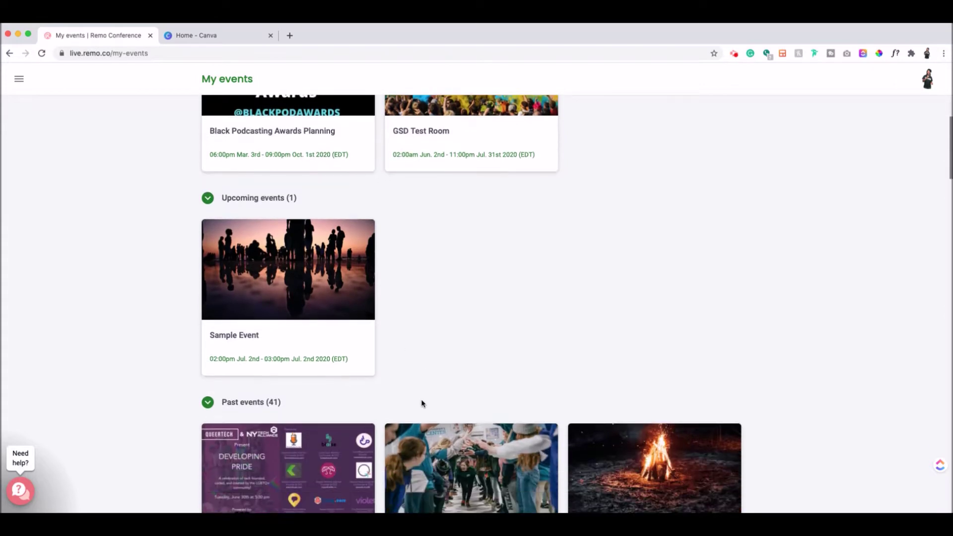
scroll(423, 404, down, 1)
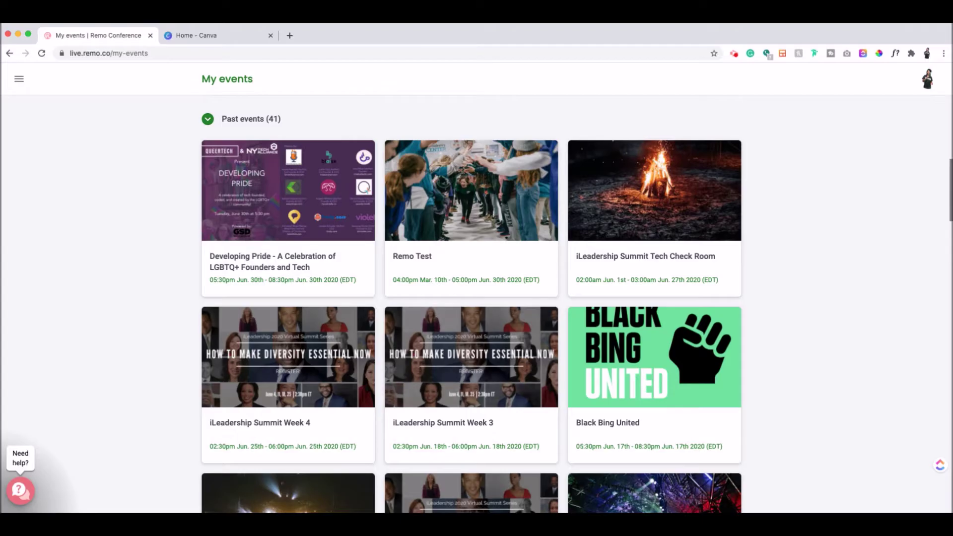
mouse_move(545, 155)
click(545, 155)
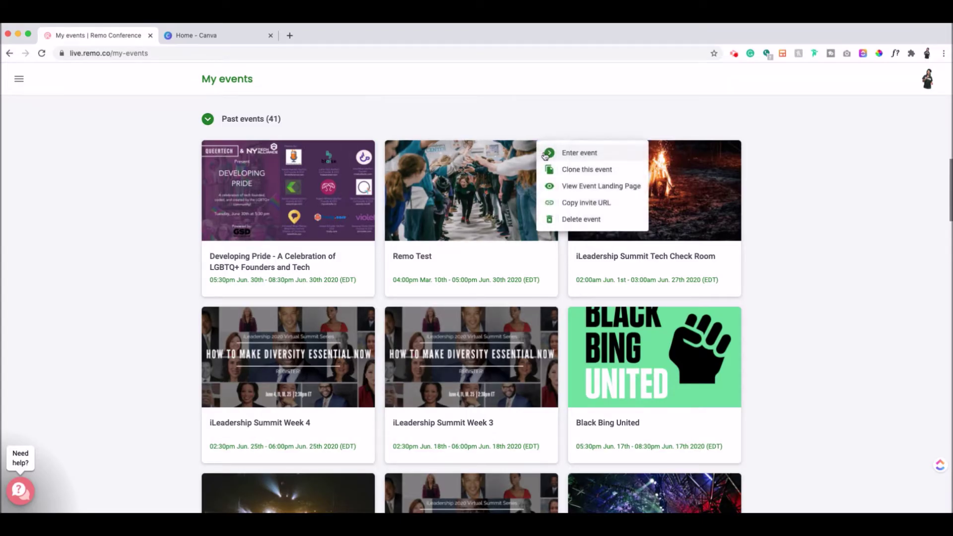
click(568, 151)
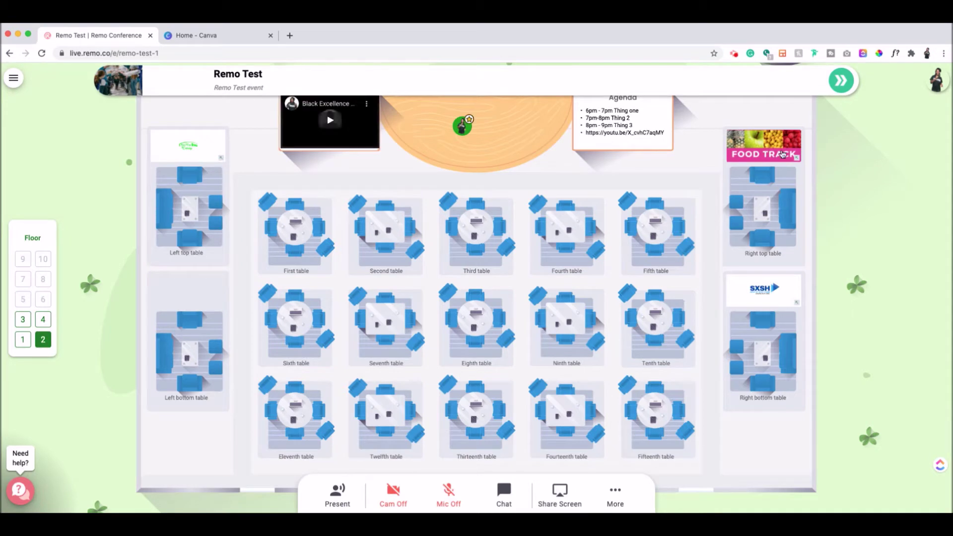
Open the Test Sponsor pop-up from the left sponsor logo, then close it
click(197, 135)
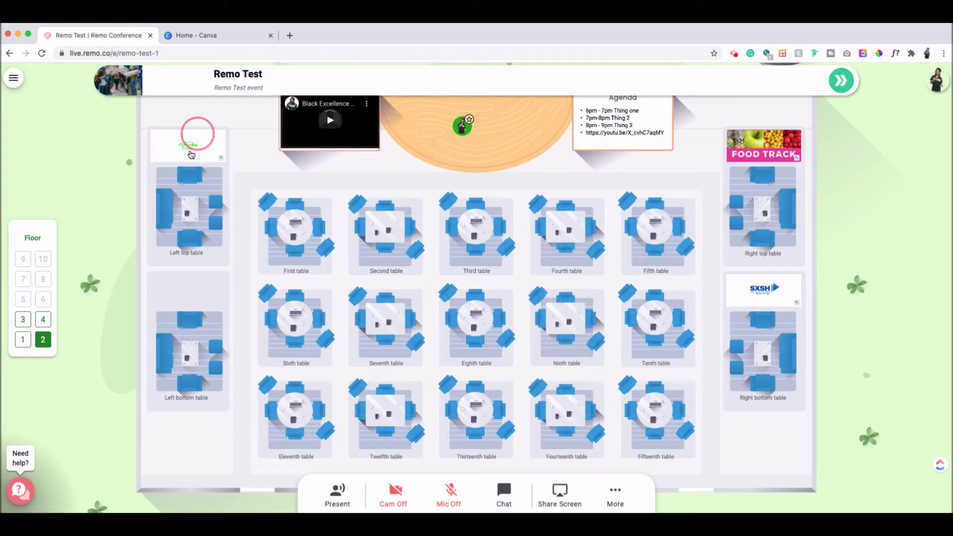
click(191, 155)
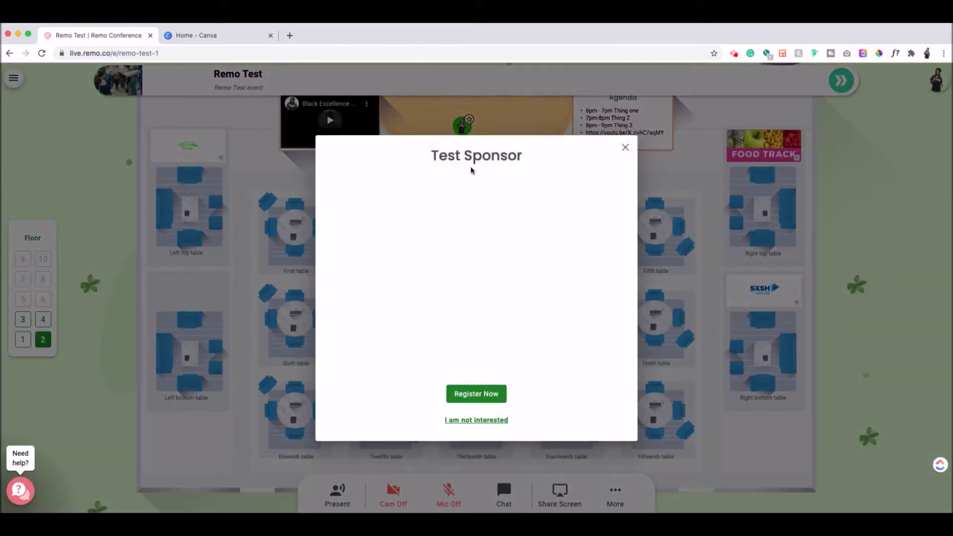
click(626, 147)
Preview and close the Food Track sponsor pop-up, then open the event's side menu
click(770, 143)
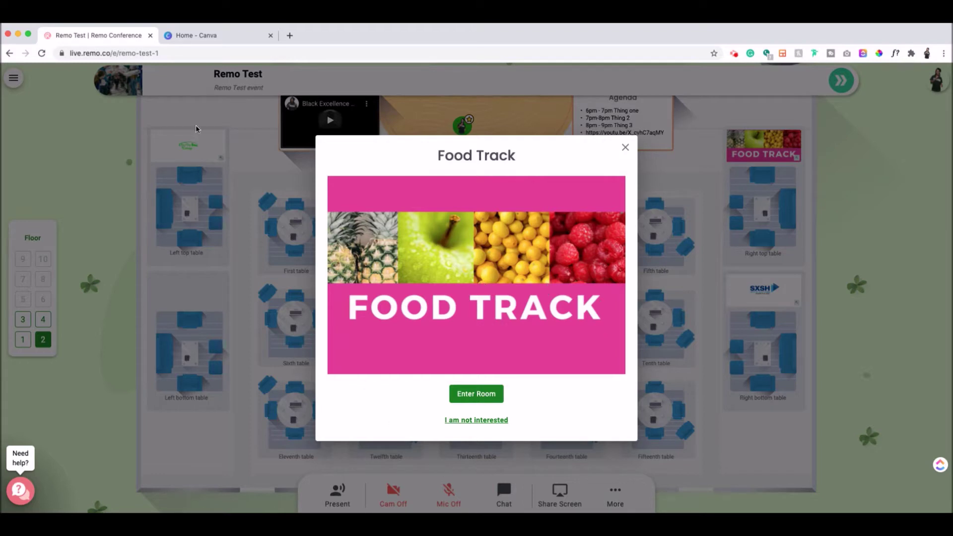
click(626, 148)
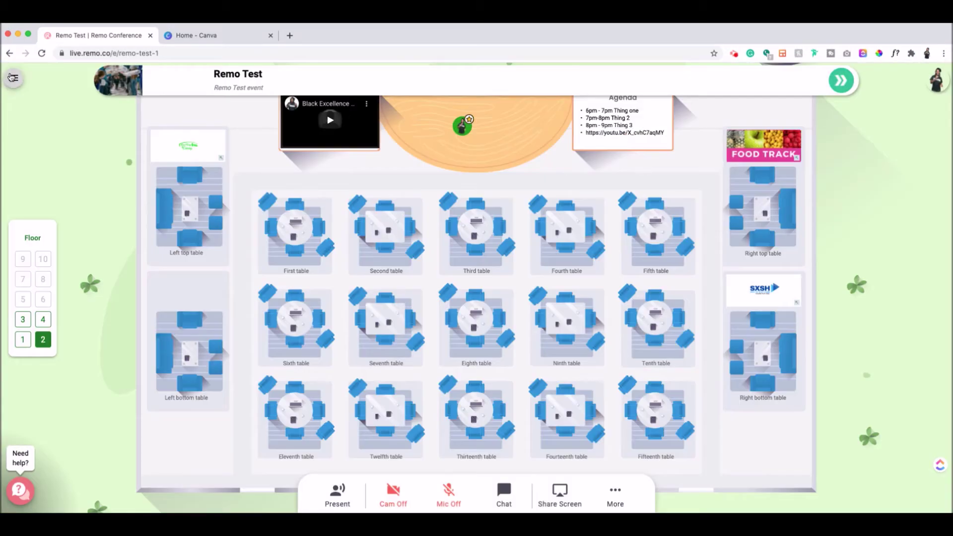
click(13, 77)
In Event Settings, go to Sponsors and edit the Food Track sponsor ad
click(75, 211)
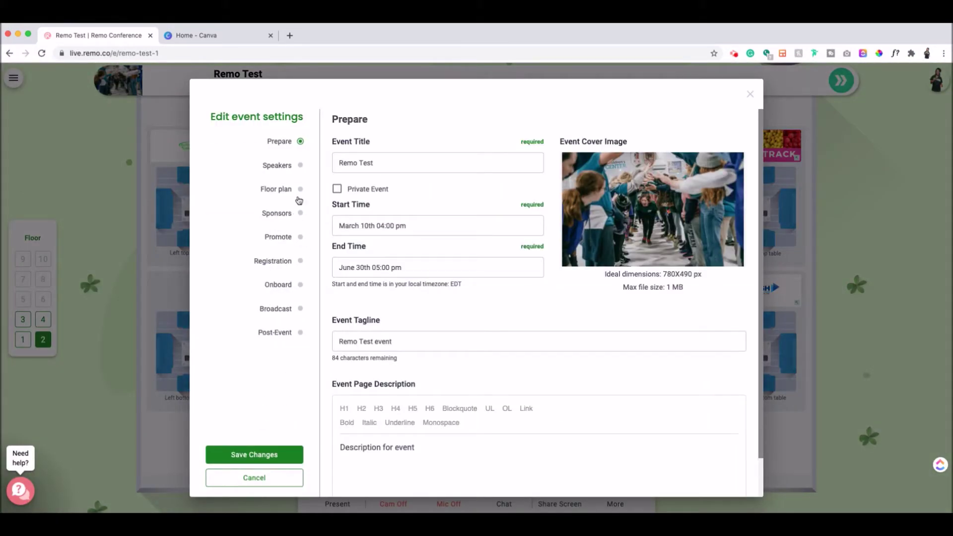
click(301, 212)
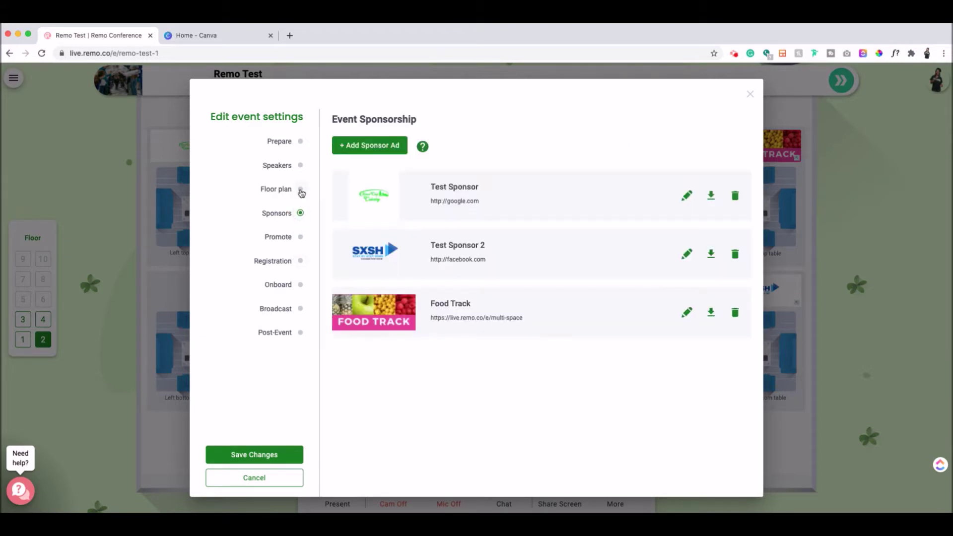
click(300, 190)
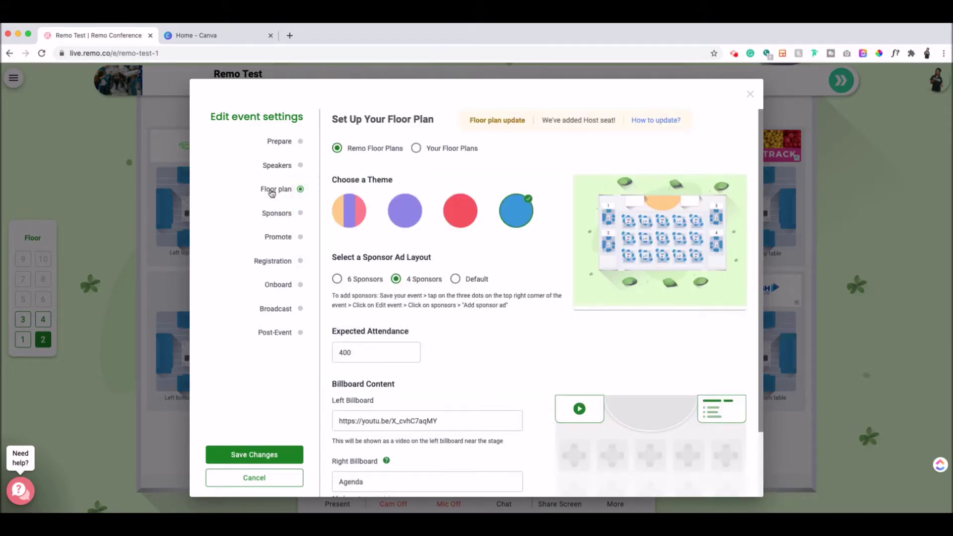
click(298, 215)
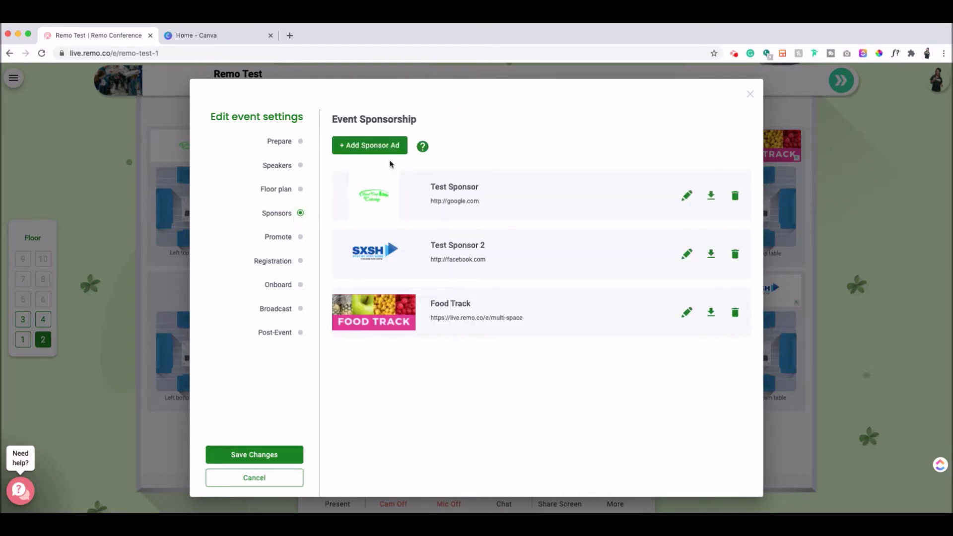
click(687, 313)
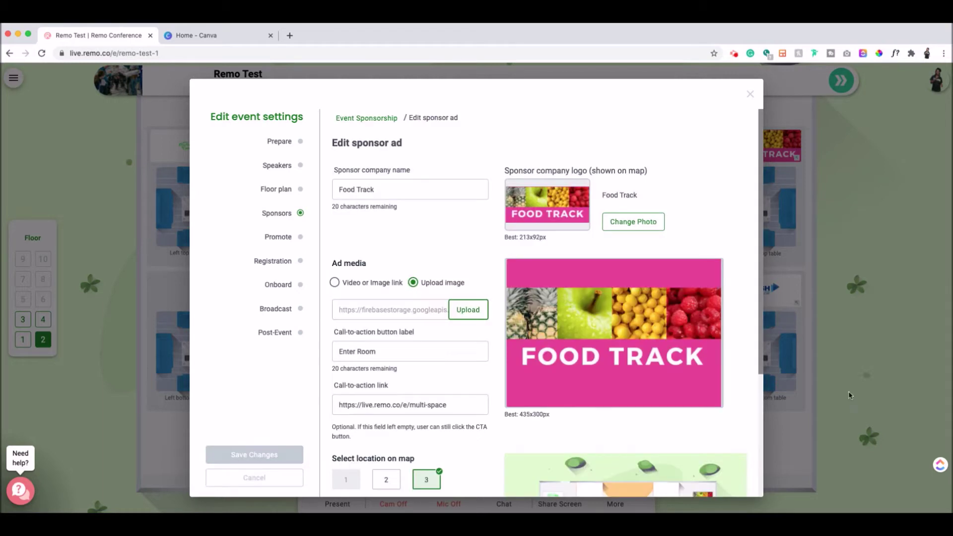
triple_click(338, 190)
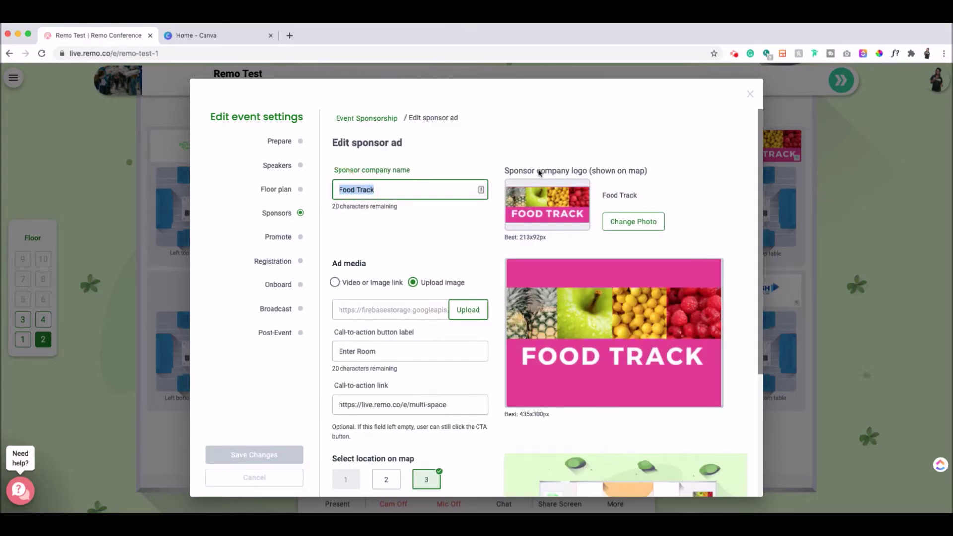
drag(537, 171, 623, 172)
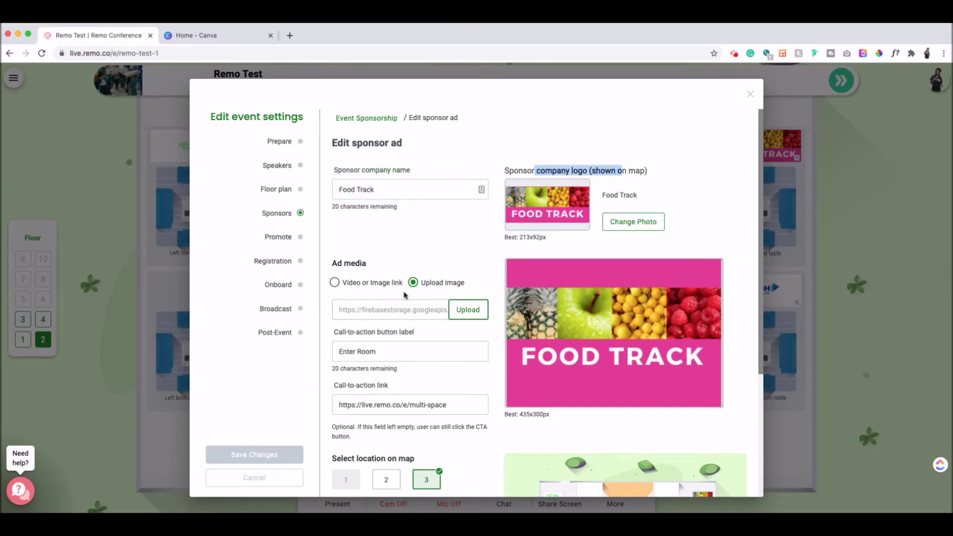
scroll(405, 293, down, 5)
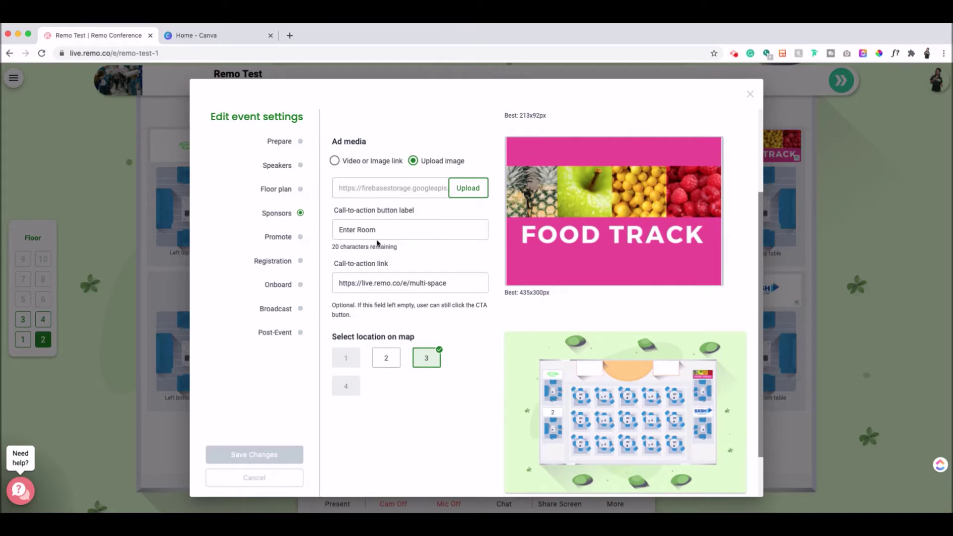
scroll(394, 286, up, 5)
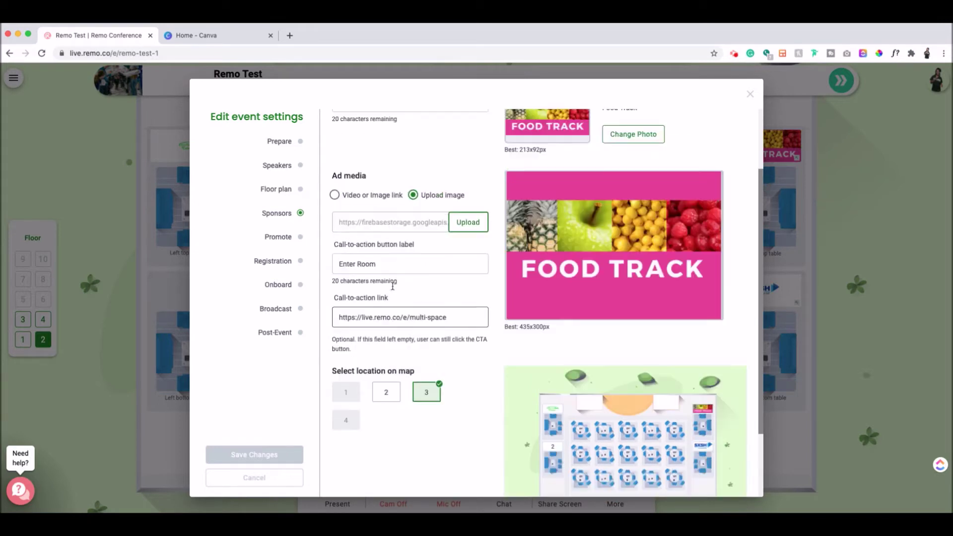
drag(552, 239, 508, 234)
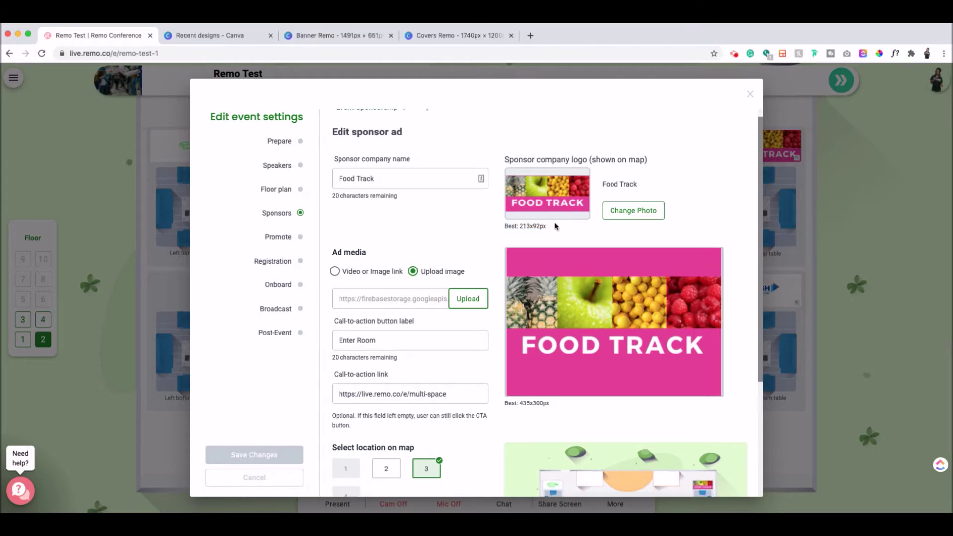
drag(548, 227, 520, 226)
click(600, 233)
drag(521, 227, 548, 227)
click(356, 41)
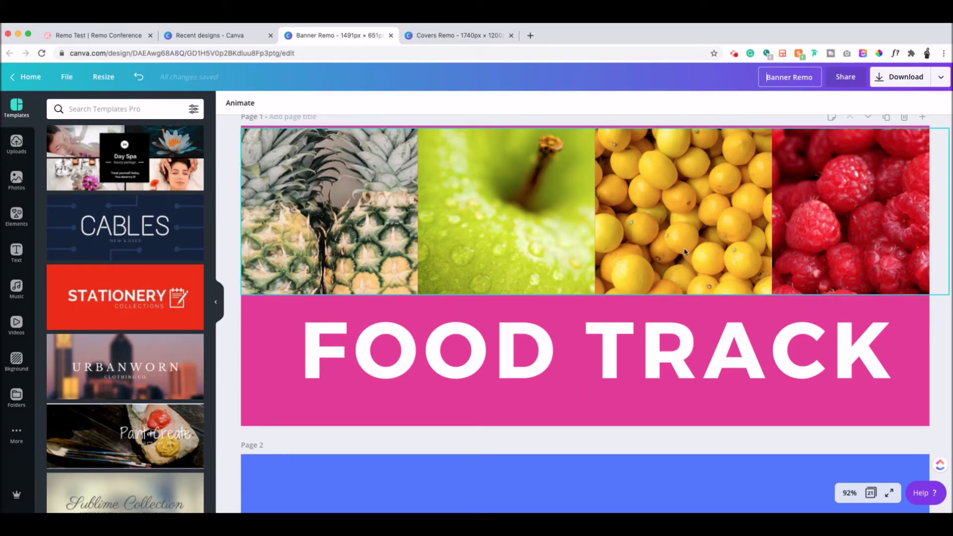
click(92, 35)
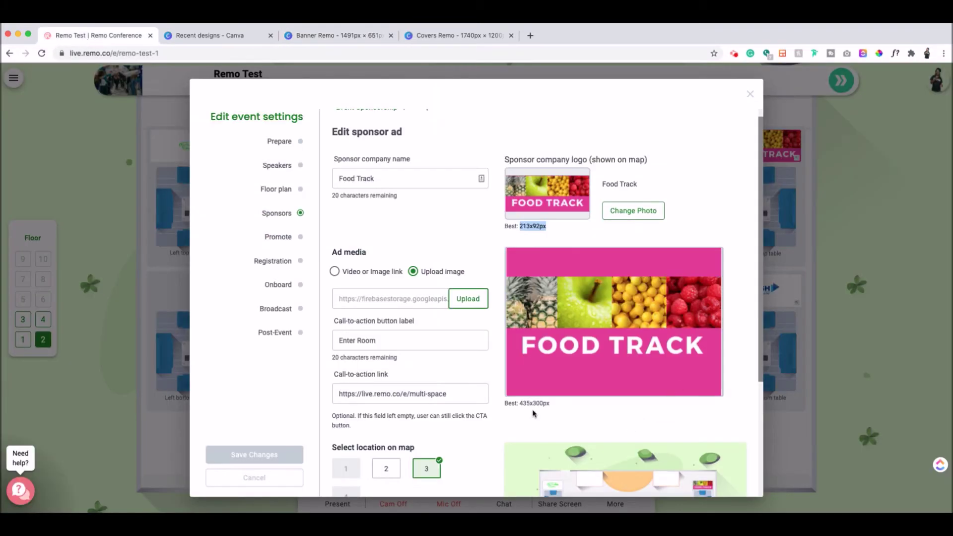
Check the recommended 435x300px ad size, then switch to the Covers Remo design in Canva
drag(560, 404, 521, 402)
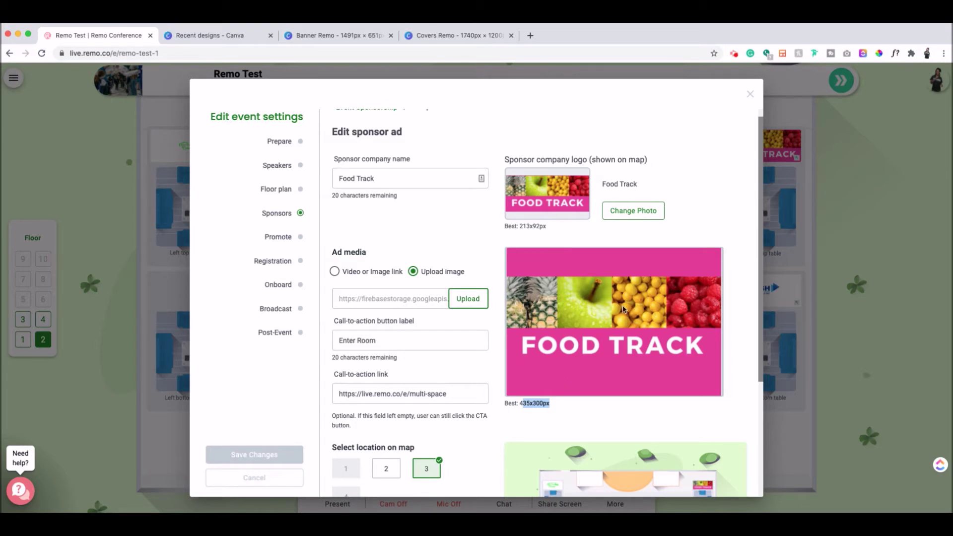
click(540, 404)
click(444, 37)
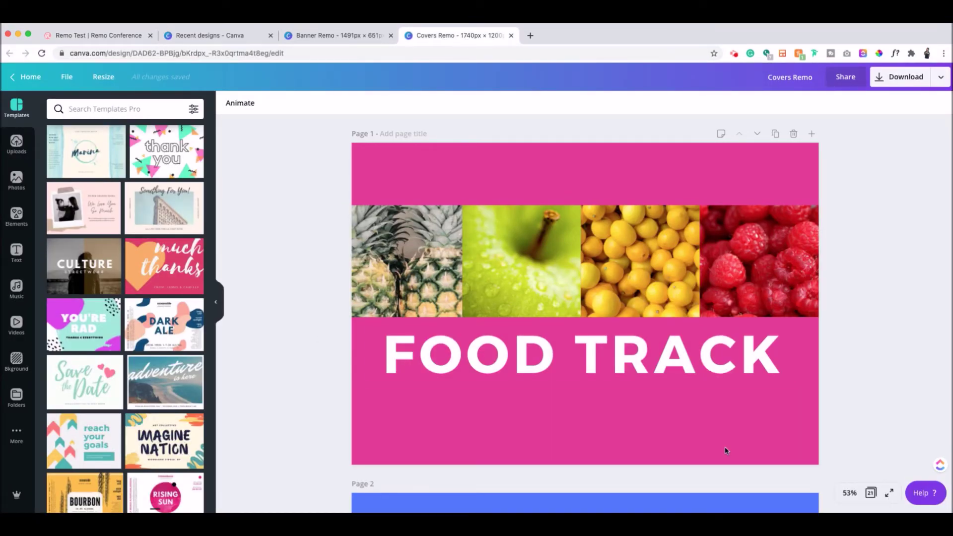
Switch to the Banner Remo design and open its Resize options showing 1491 × 651 px
click(337, 36)
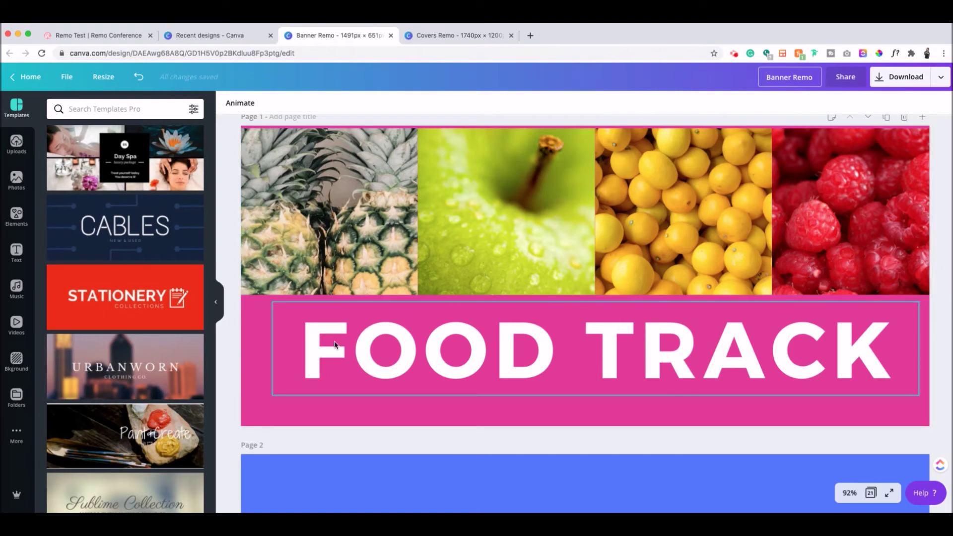
scroll(385, 409, up, 1)
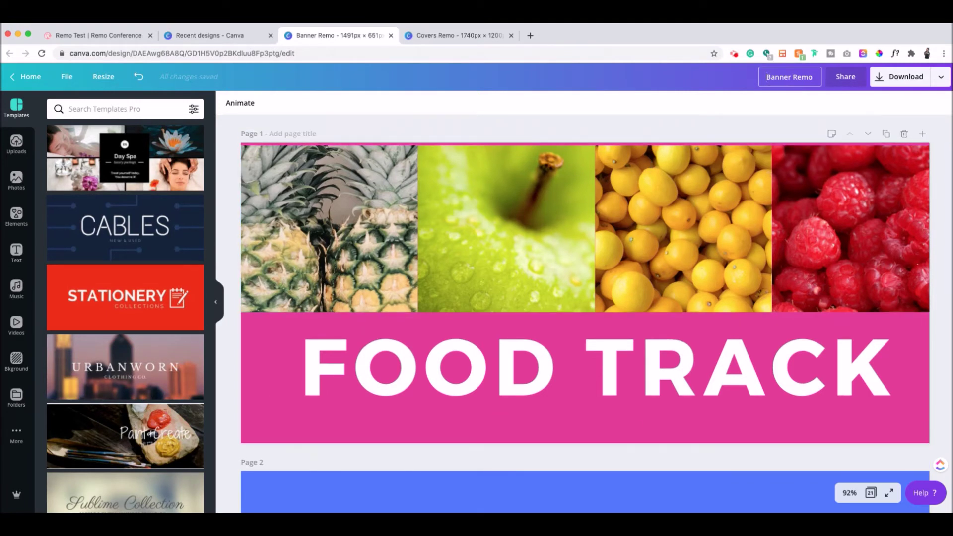
click(104, 80)
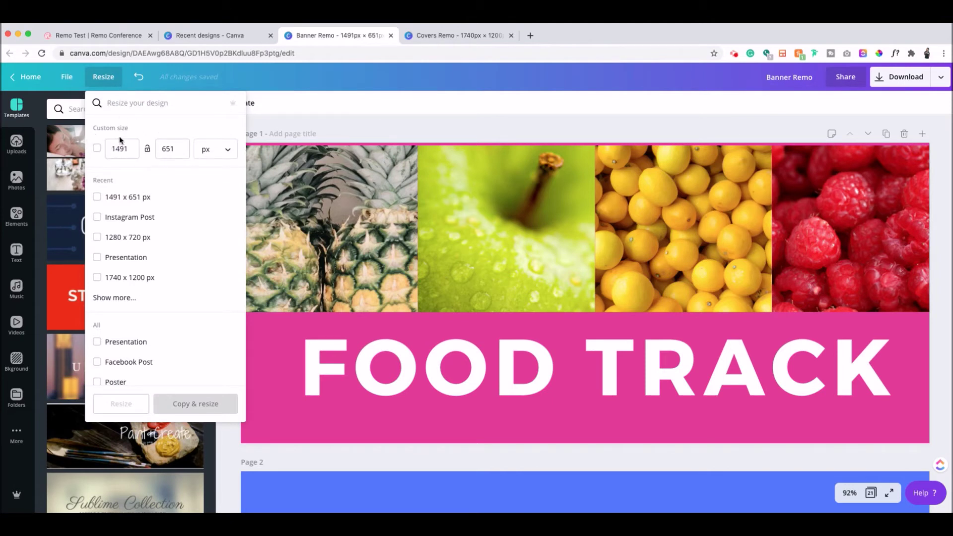
Copy and resize the banner to a custom 1740 × 1200 px, then close the resize panel
click(122, 111)
double_click(118, 149)
text(17)
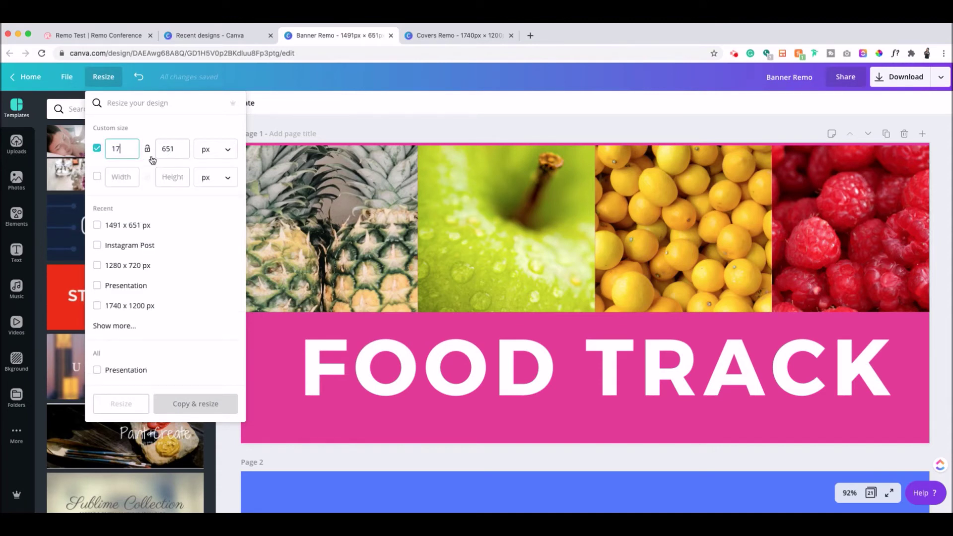
text(40)
double_click(178, 150)
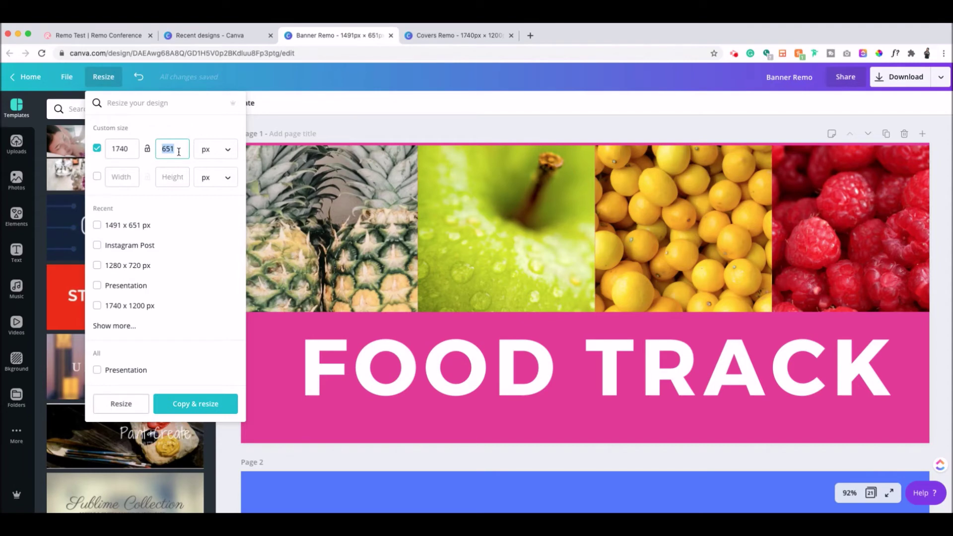
text(1200)
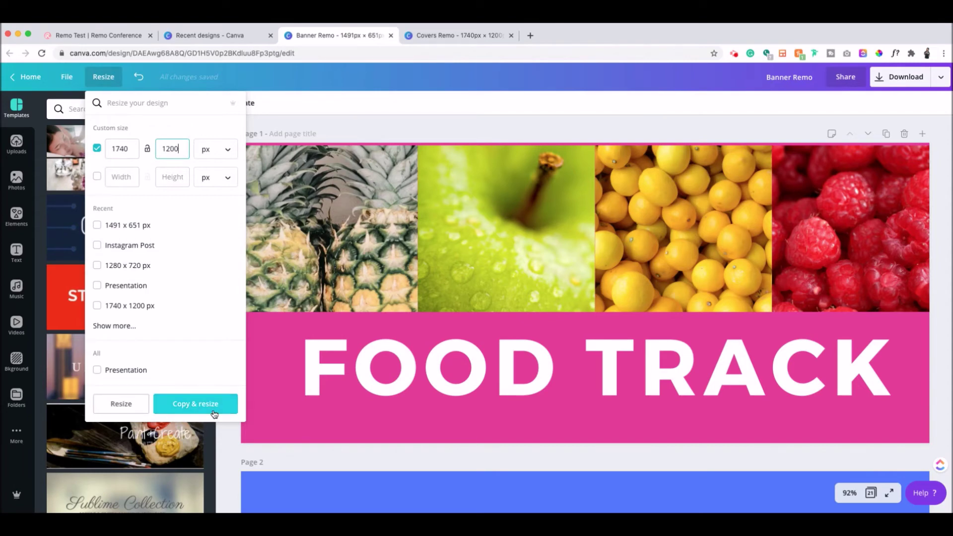
click(441, 36)
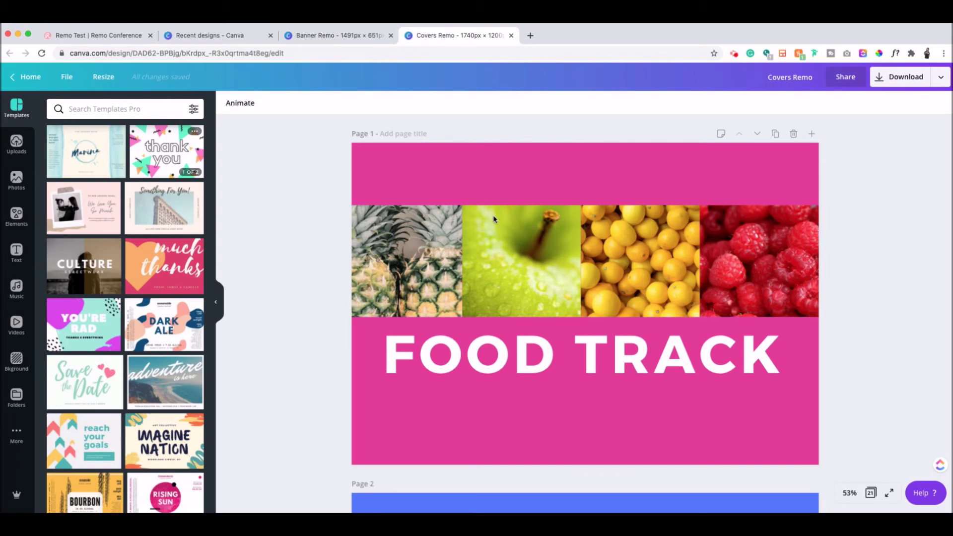
scroll(521, 227, down, 2)
scroll(520, 229, down, 6)
scroll(519, 229, up, 7)
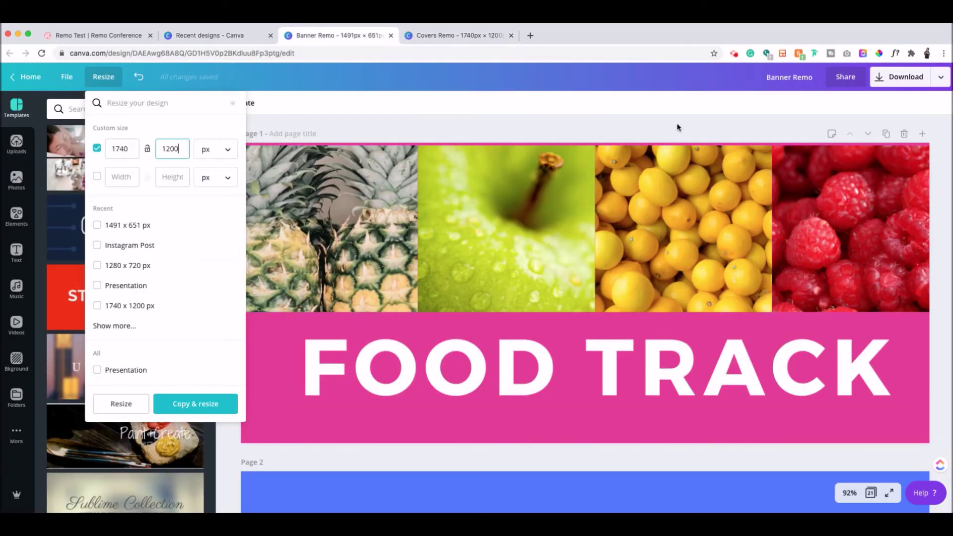
click(677, 141)
Set the banner download to JPG with only page 1 selected, then return to Remo
click(941, 77)
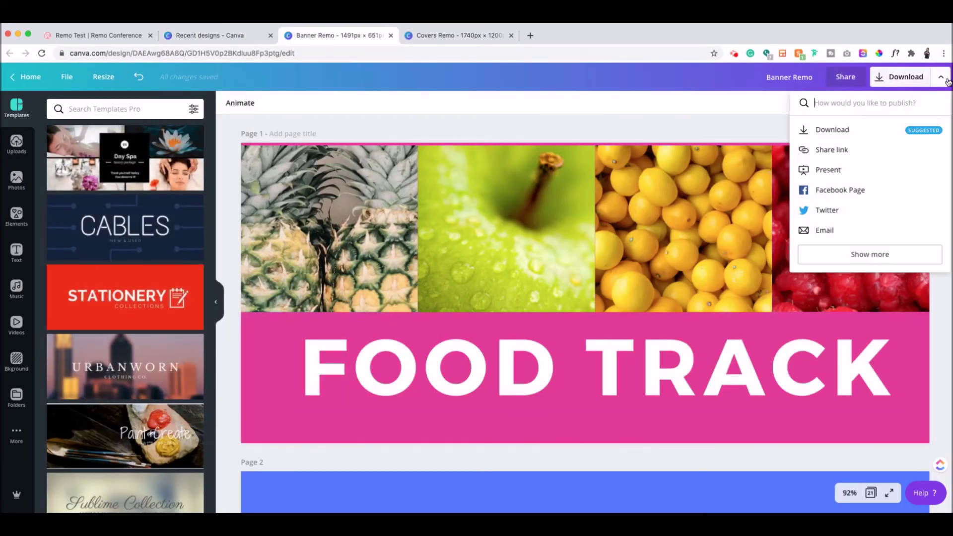
click(854, 129)
click(864, 154)
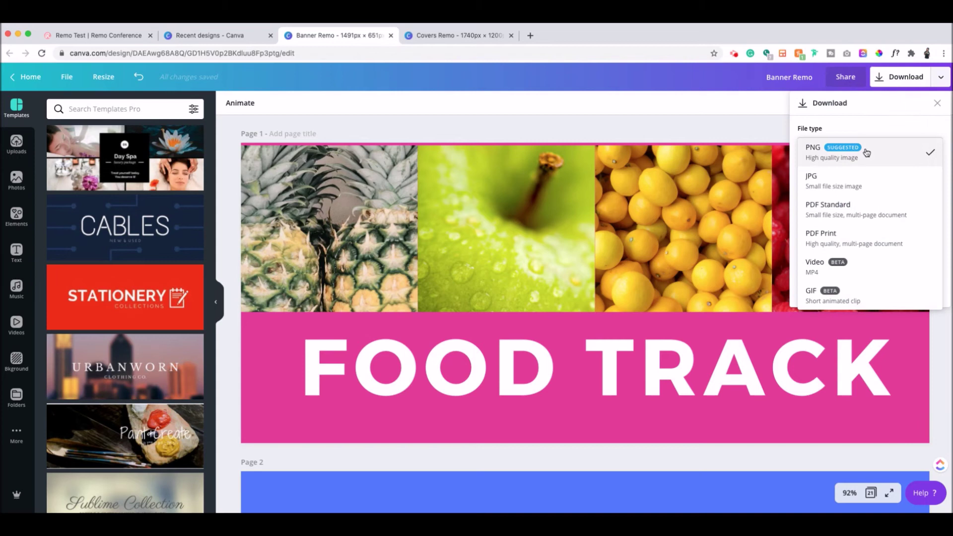
click(854, 182)
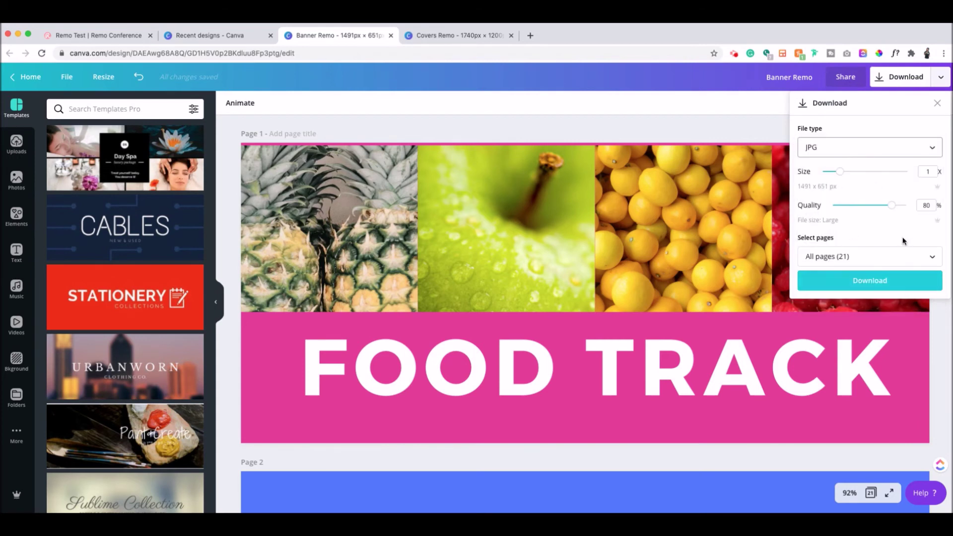
click(918, 259)
click(932, 314)
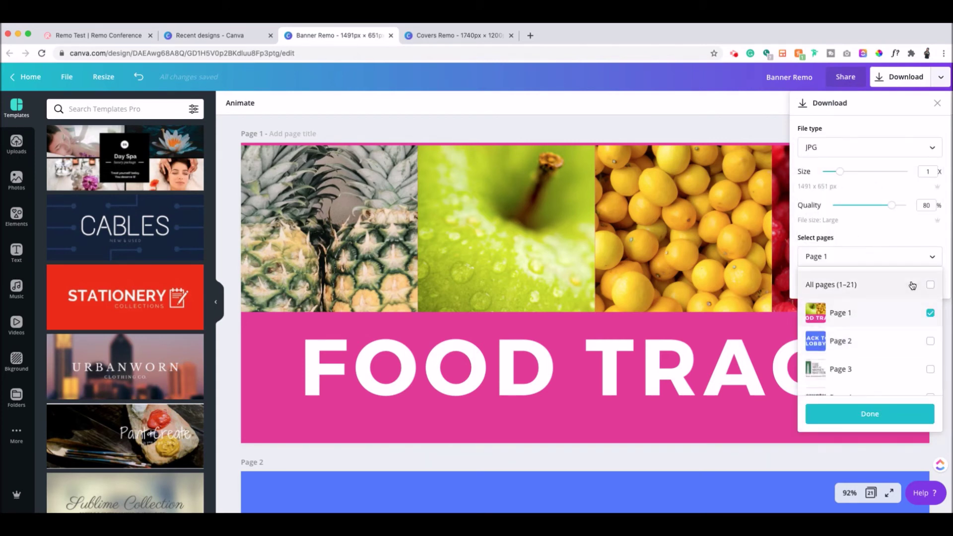
click(904, 406)
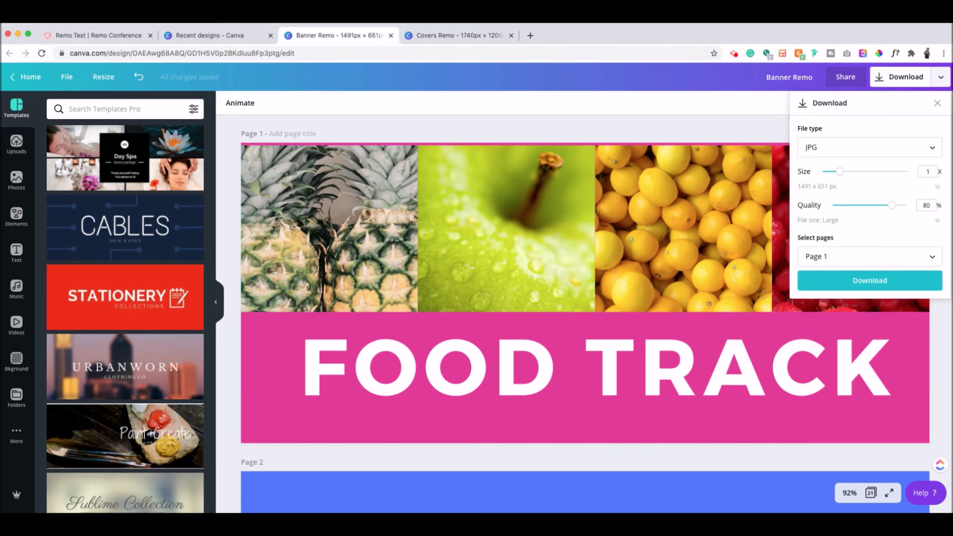
click(222, 36)
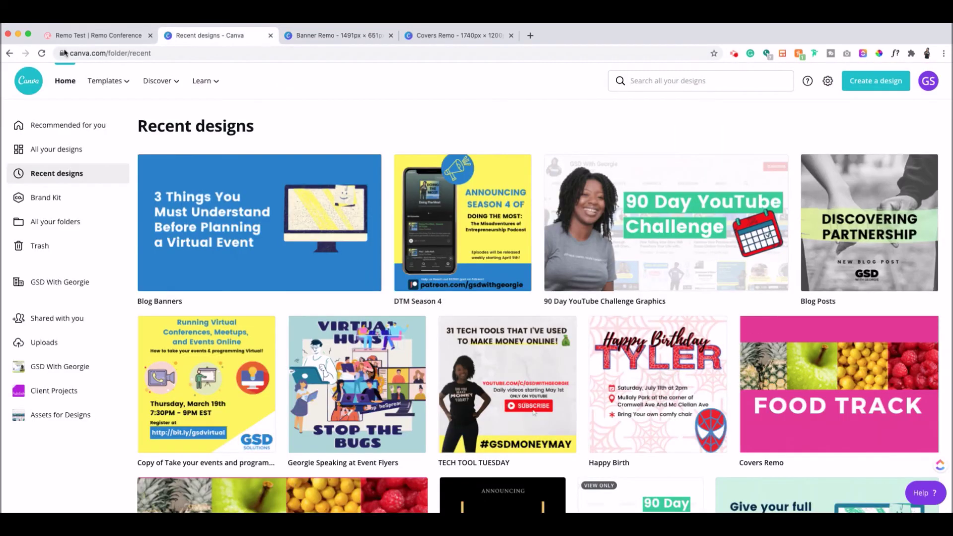
click(81, 36)
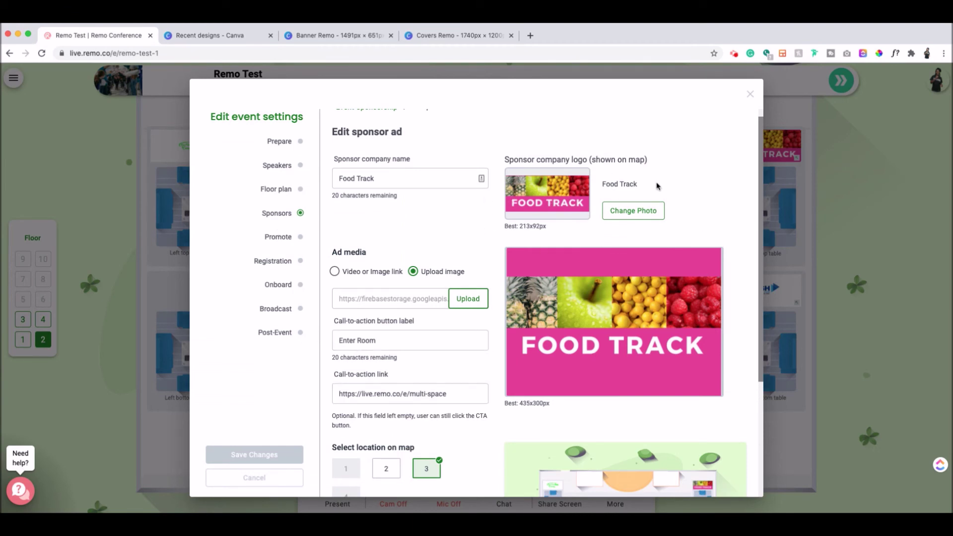
Close the Edit sponsor ad form to return to the Remo Test floor plan
click(750, 94)
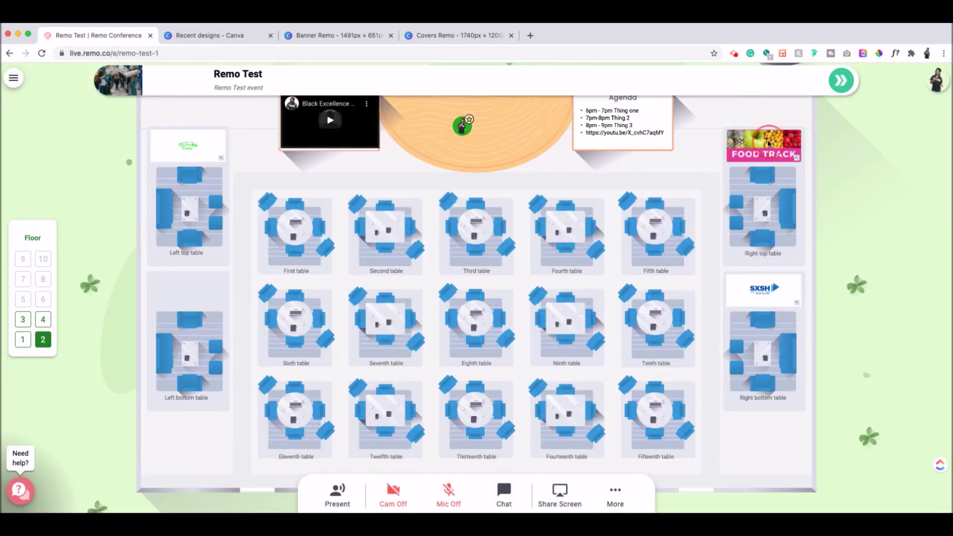
Preview the Food Track sponsor pop-up, then switch back to the Banner Remo design
click(770, 145)
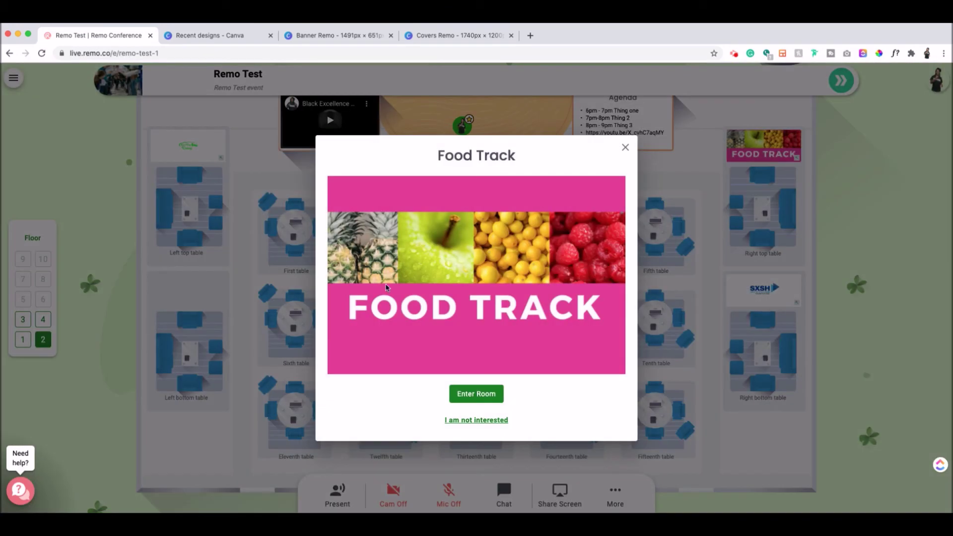
click(354, 40)
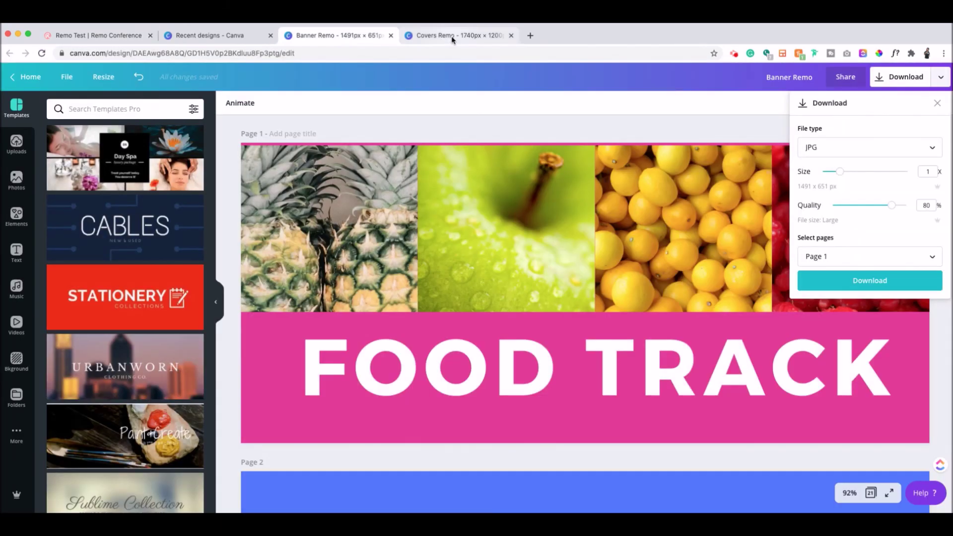
Compare the Covers Remo and Banner Remo designs, then return to Remo's Food Track pop-up
click(452, 40)
click(344, 37)
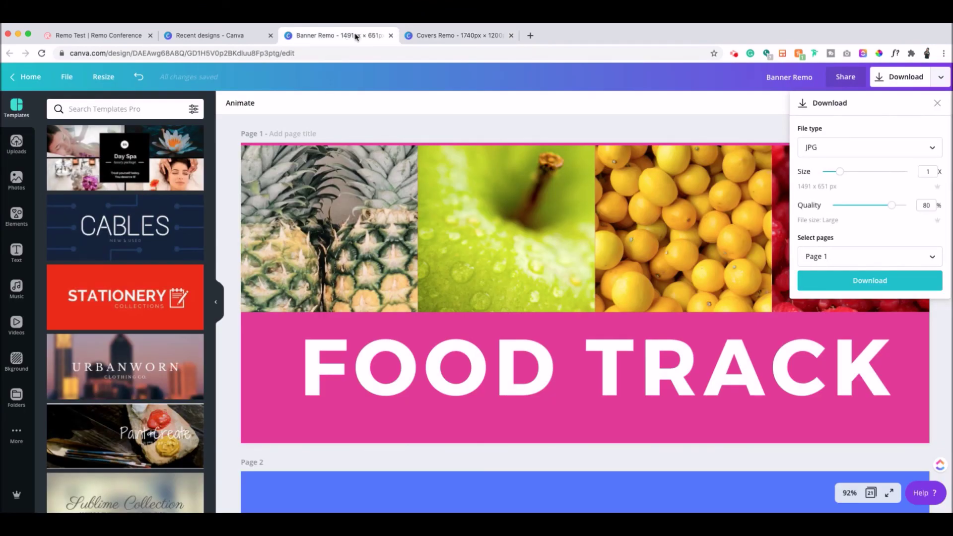
click(482, 38)
click(112, 39)
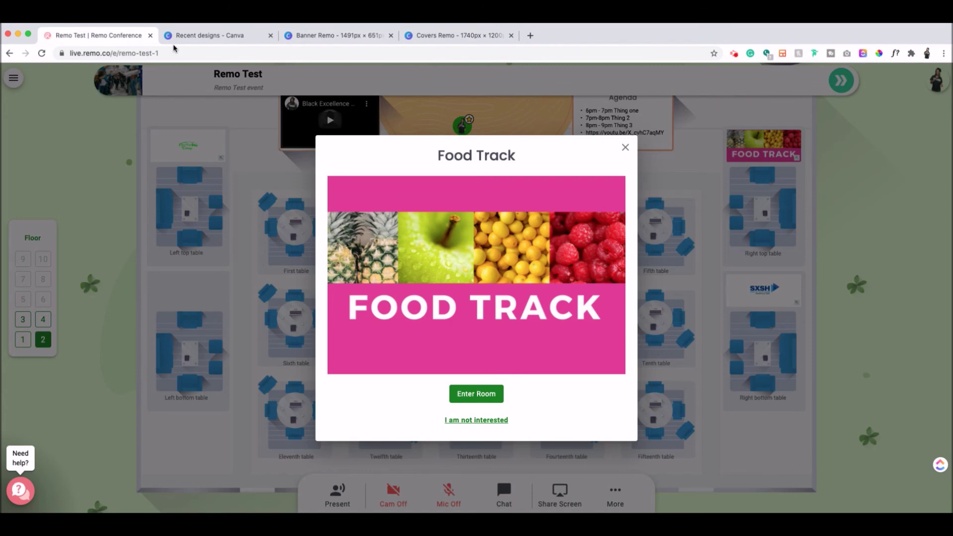